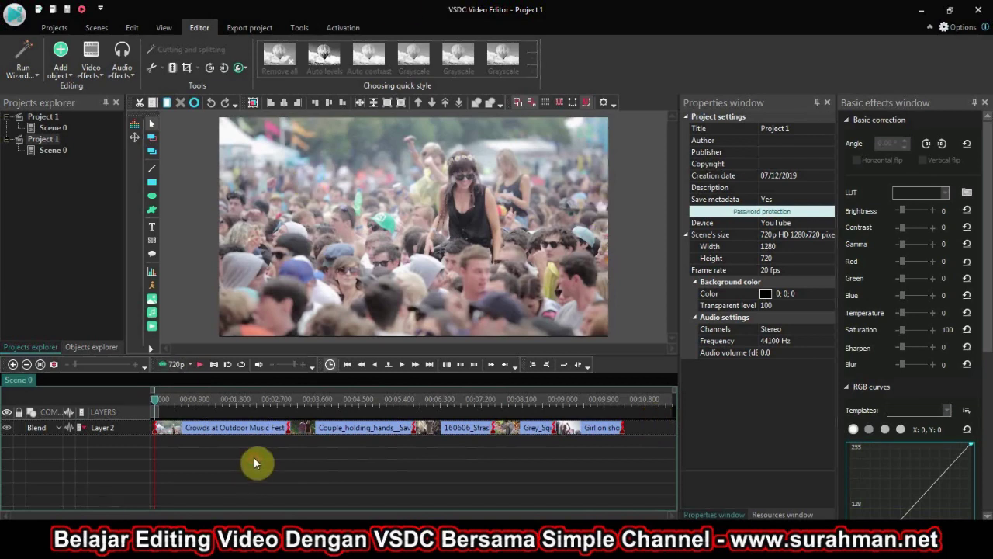
Add a Zoom transform effect to the Crowds at Outdoor Music Festival clip, spanning the whole parent duration on a new layer.
left_click(222, 432)
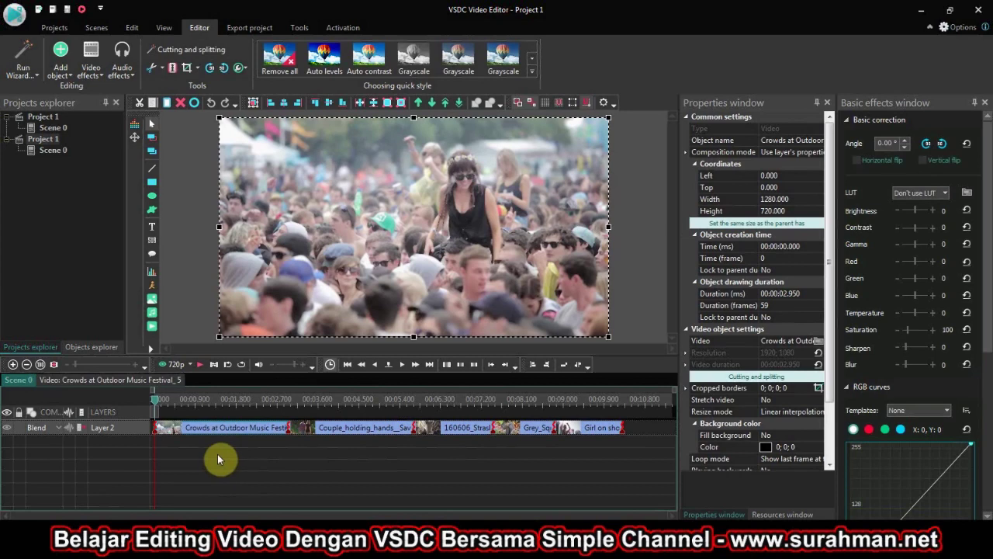
left_click(195, 449)
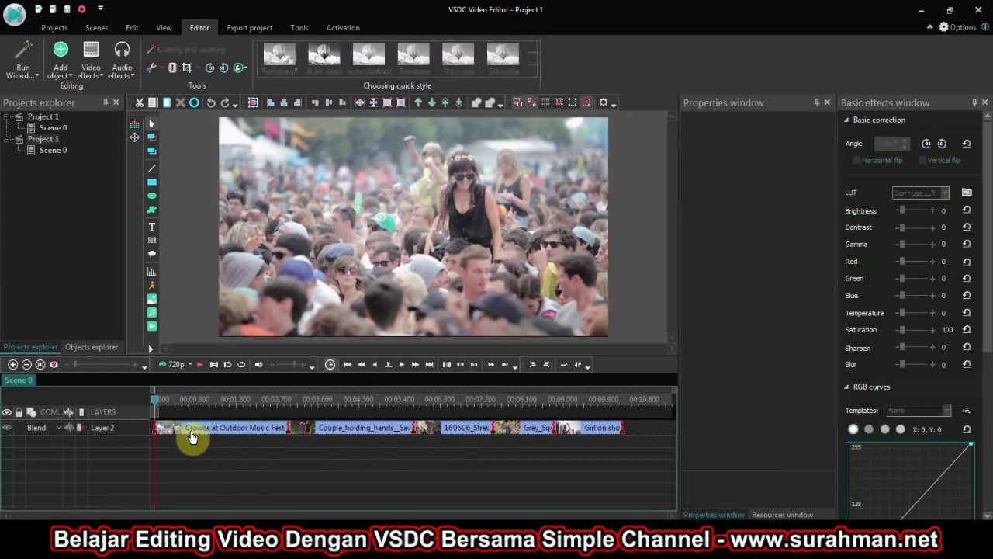
left_click(192, 432)
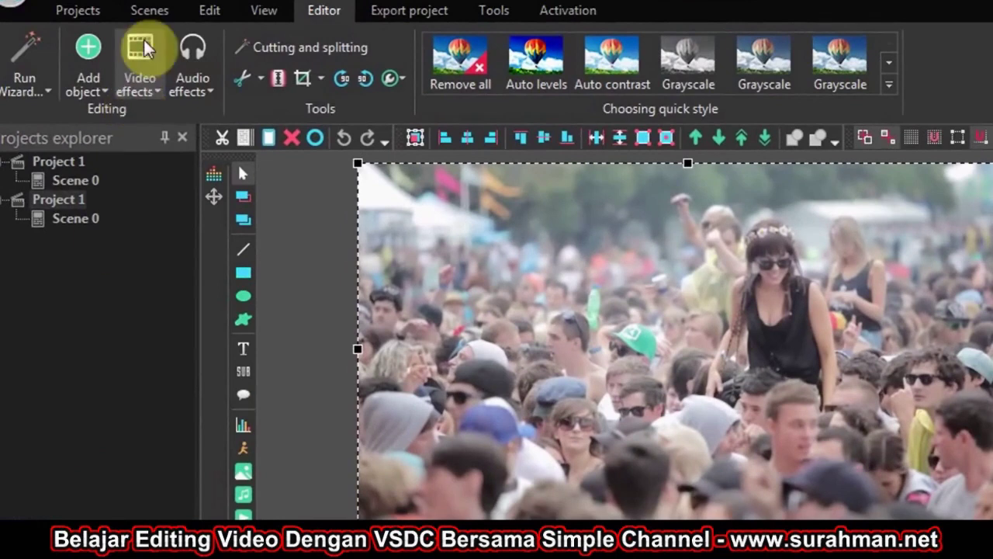
left_click(113, 51)
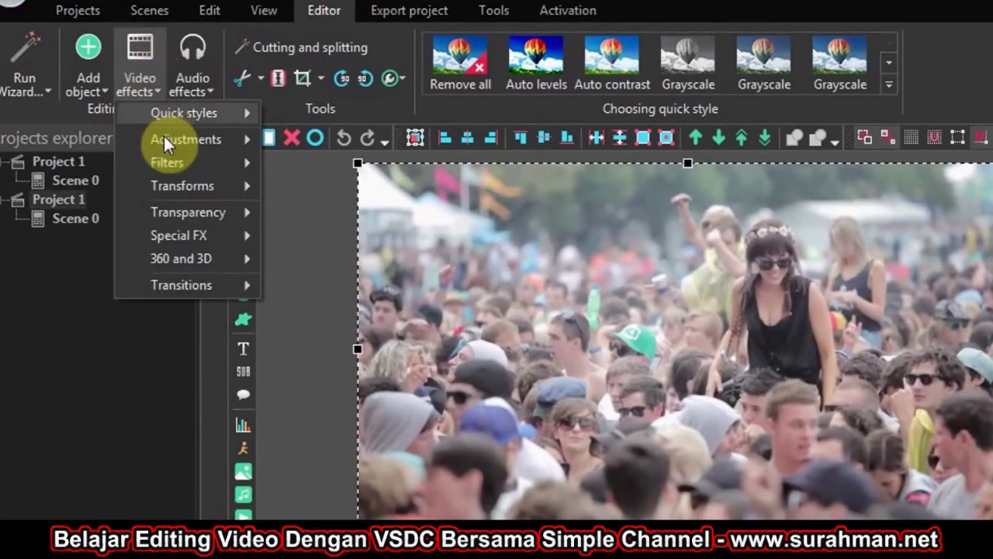
mouse_move(176, 187)
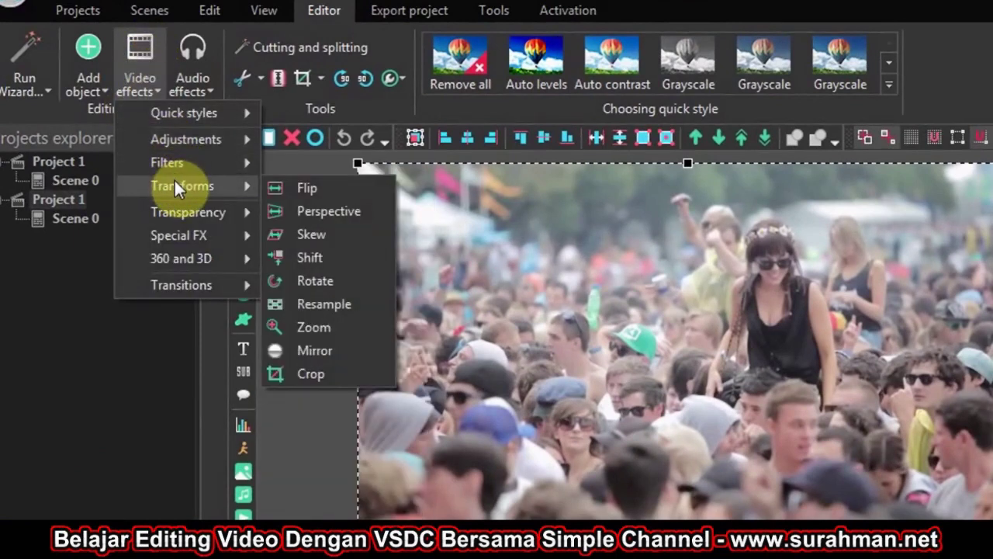
left_click(313, 333)
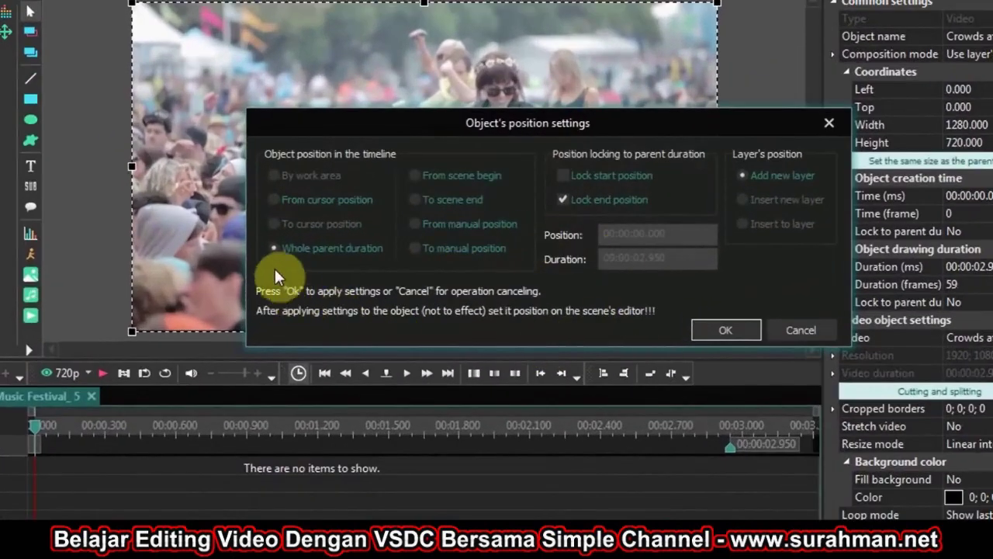
left_click(281, 248)
left_click(746, 169)
left_click(737, 330)
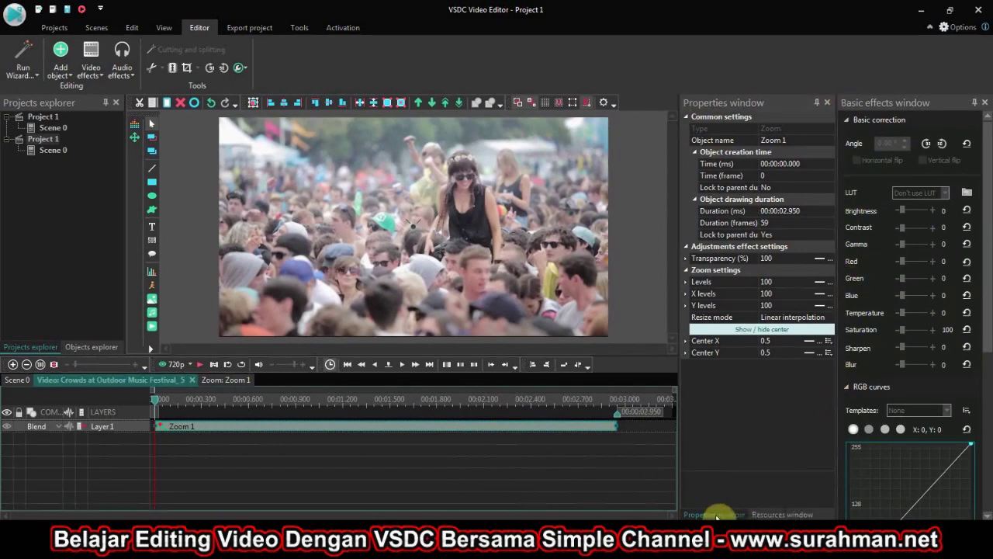
Make the Zoom effect's X levels change linearly over the clip, with values 100; 200.
left_click(780, 514)
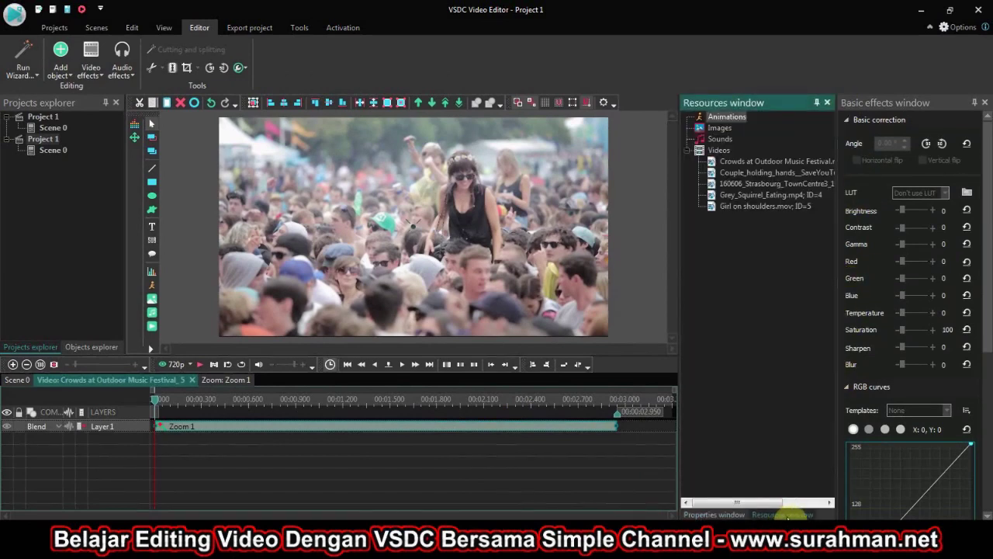
left_click(716, 514)
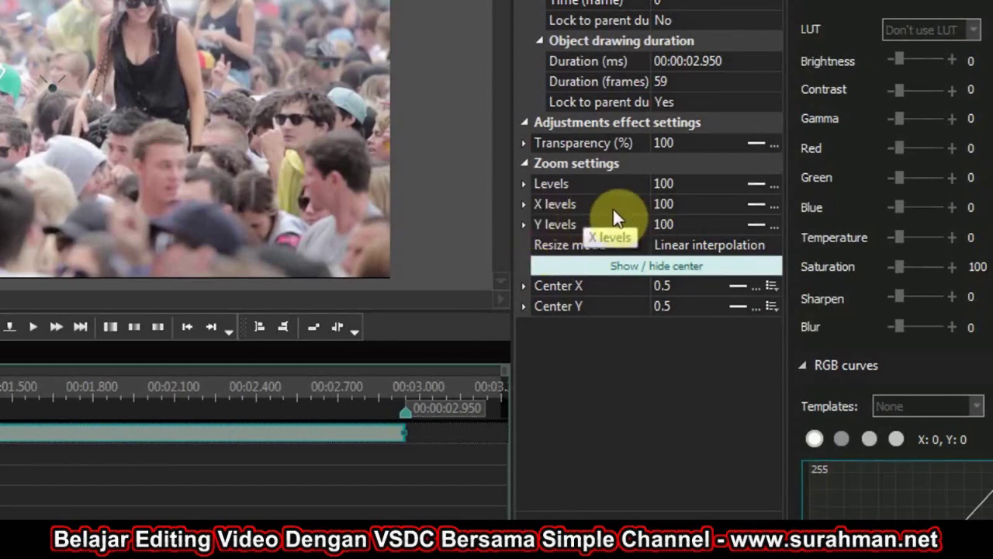
left_click(757, 203)
left_click(756, 203)
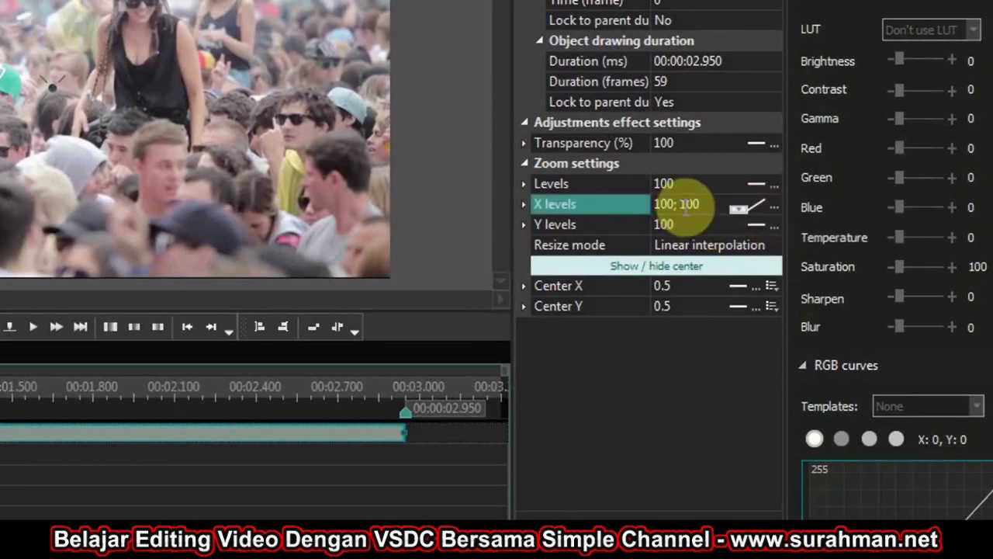
left_click(693, 203)
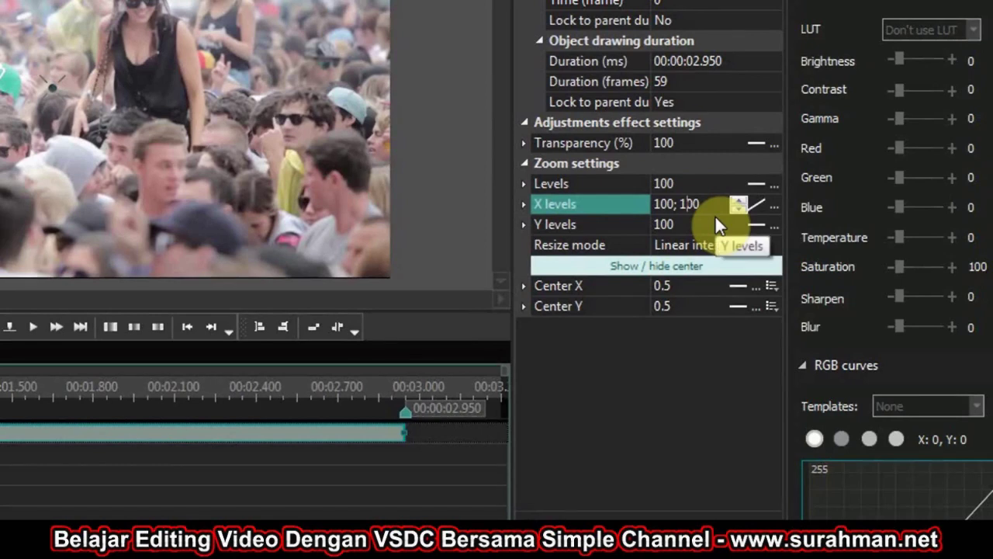
key("Left")
key("Left")
key("BackSpace")
type("2")
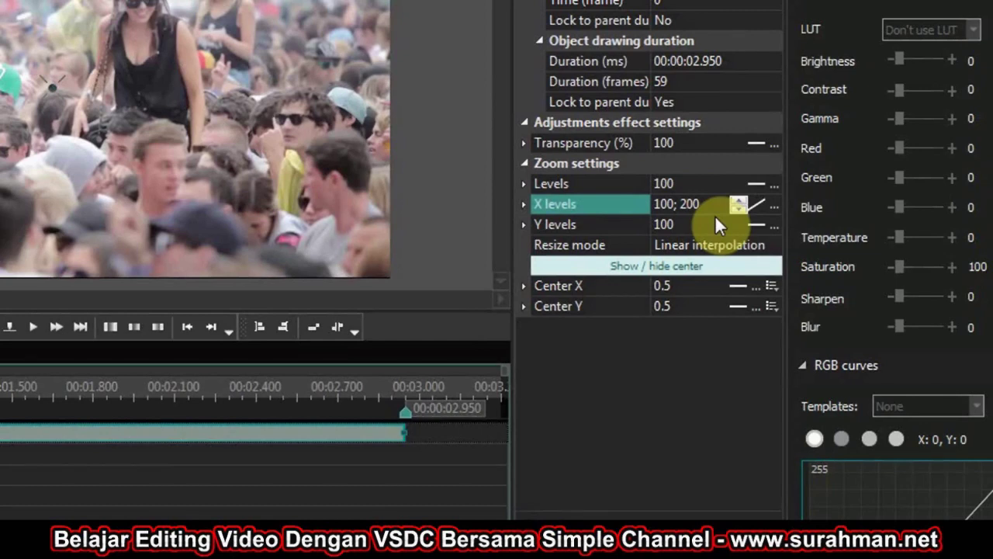
left_click(630, 441)
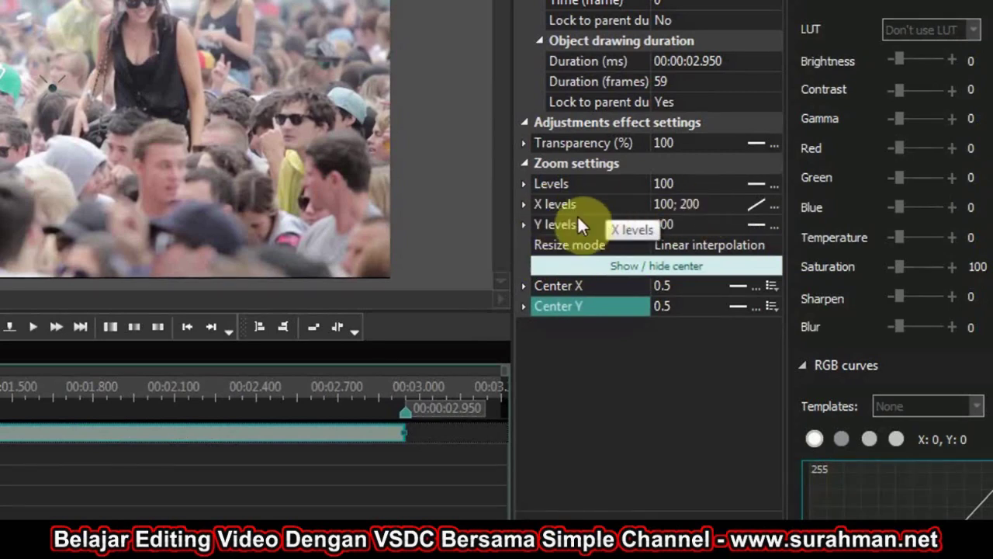
Make the Zoom effect's Y levels change linearly with values 100; 200, and return to the main scene timeline.
left_click(759, 224)
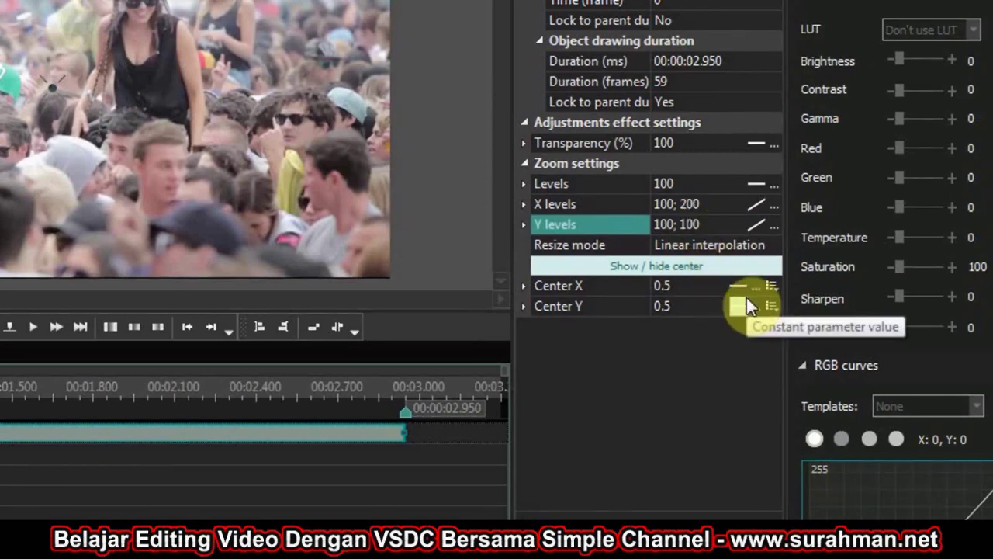
key("BackSpace")
type("2")
key("BackSpace")
type("3")
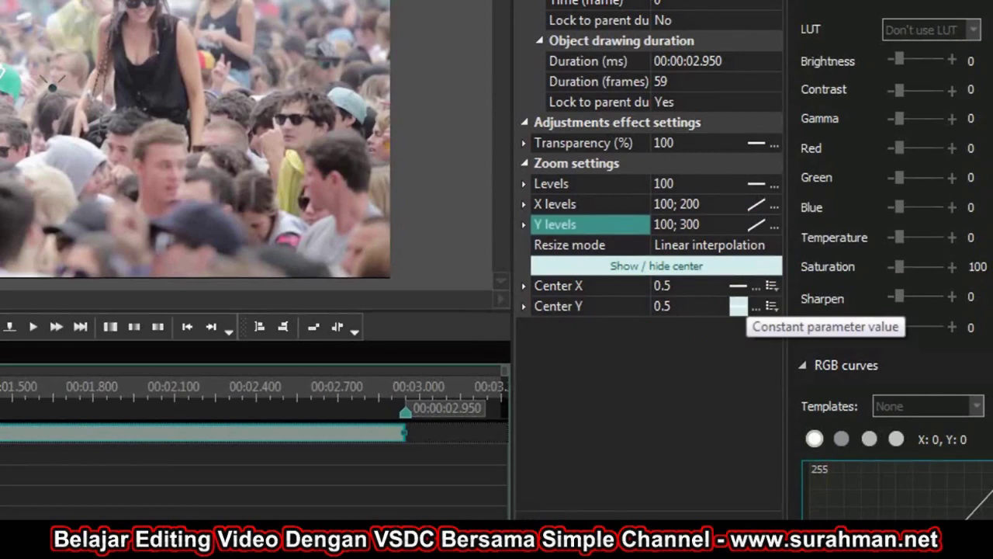
key("BackSpace")
type("2")
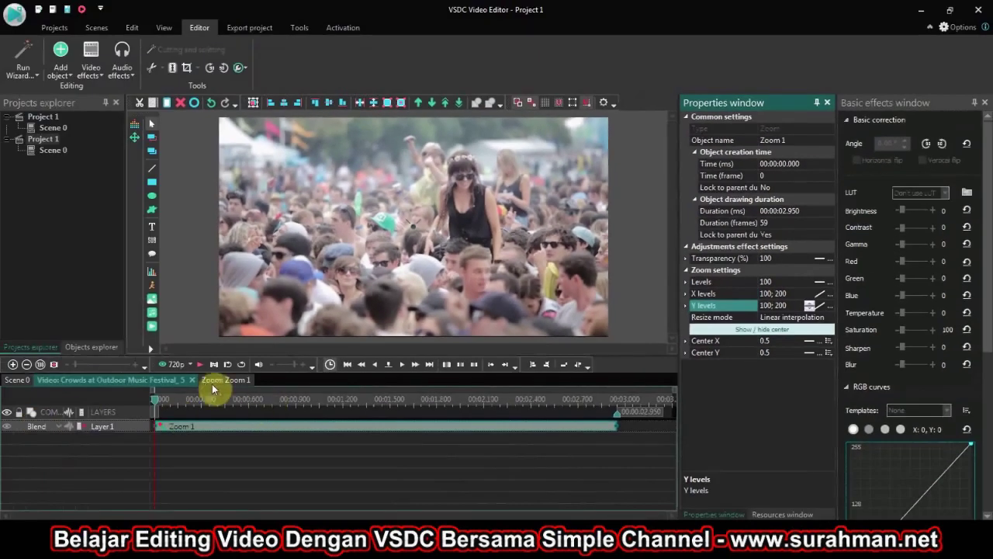
left_click(192, 379)
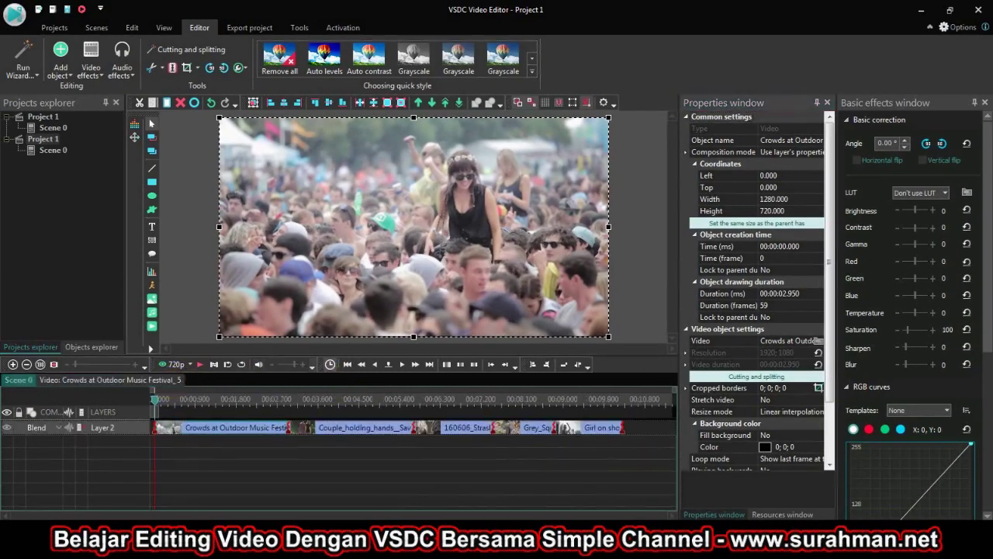
Add a Zoom transform to the Couple_holding_hands clip for the whole parent duration and return to the main scene.
left_click(333, 402)
left_click(351, 429)
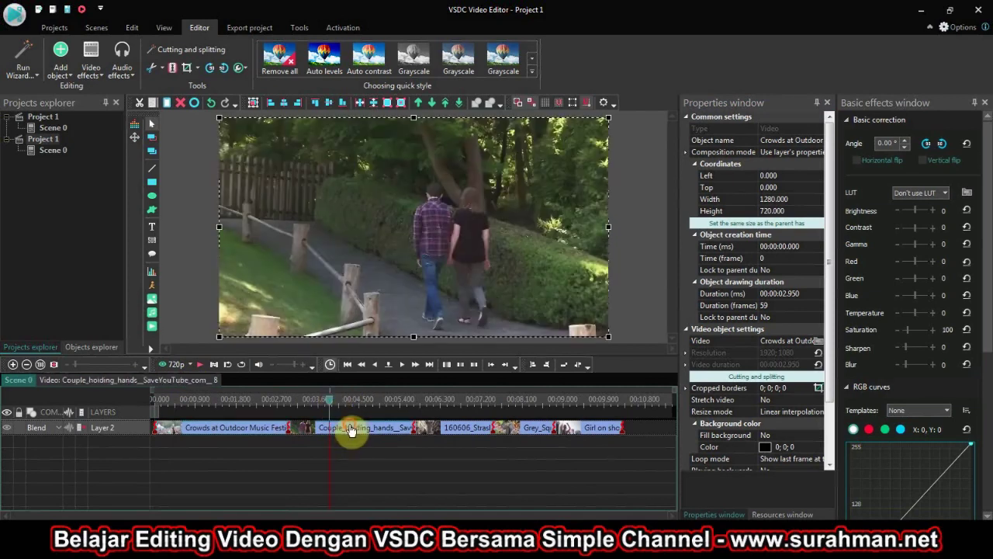
left_click(91, 66)
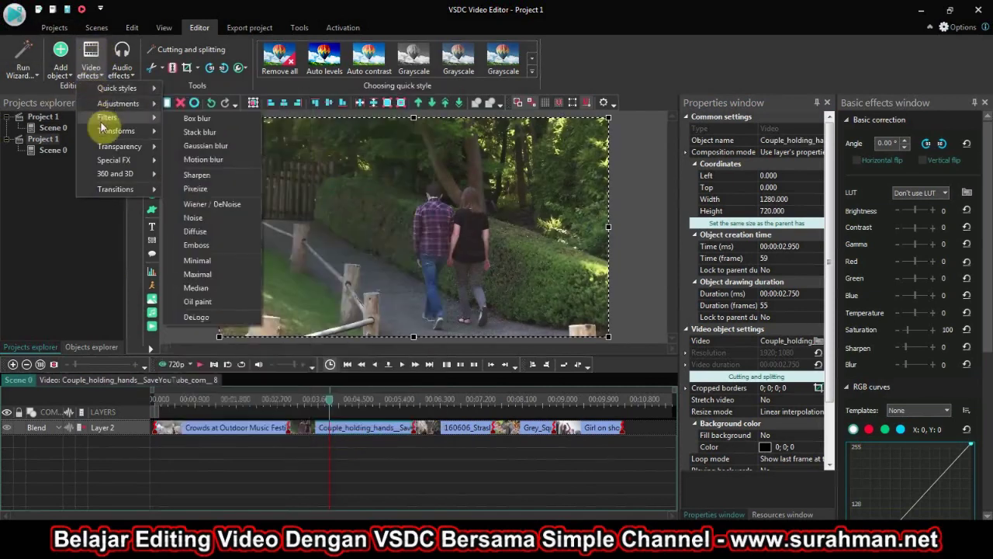
mouse_move(107, 136)
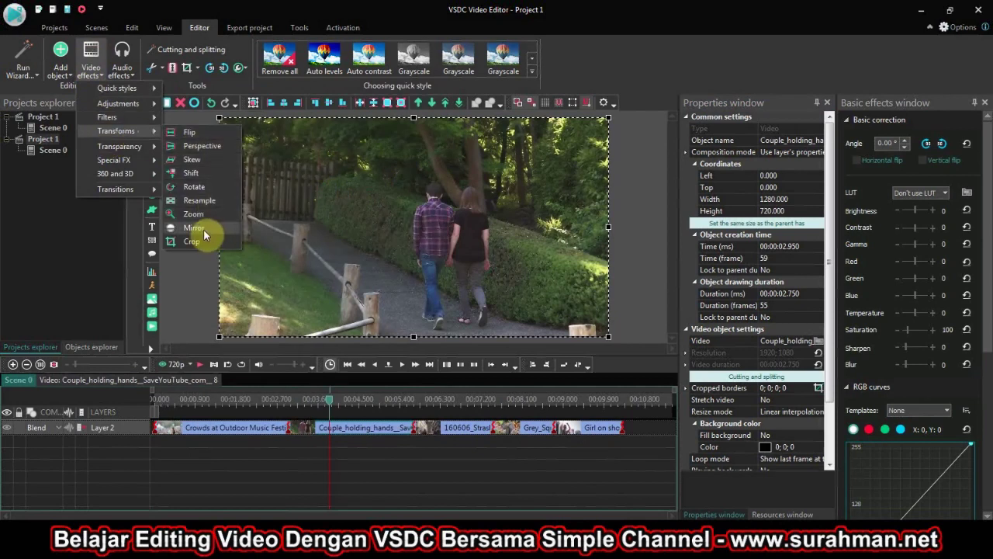
key("Escape")
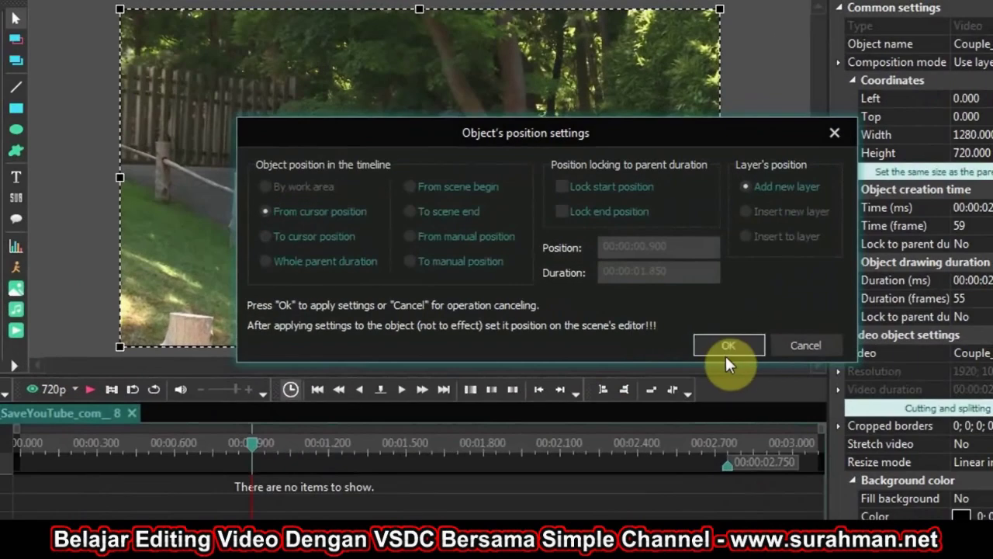
left_click(266, 261)
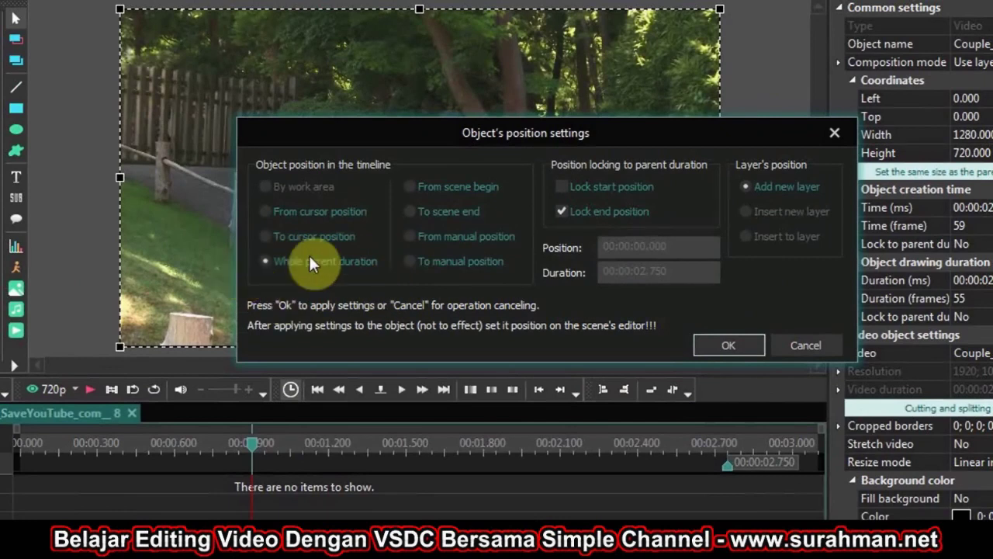
left_click(736, 345)
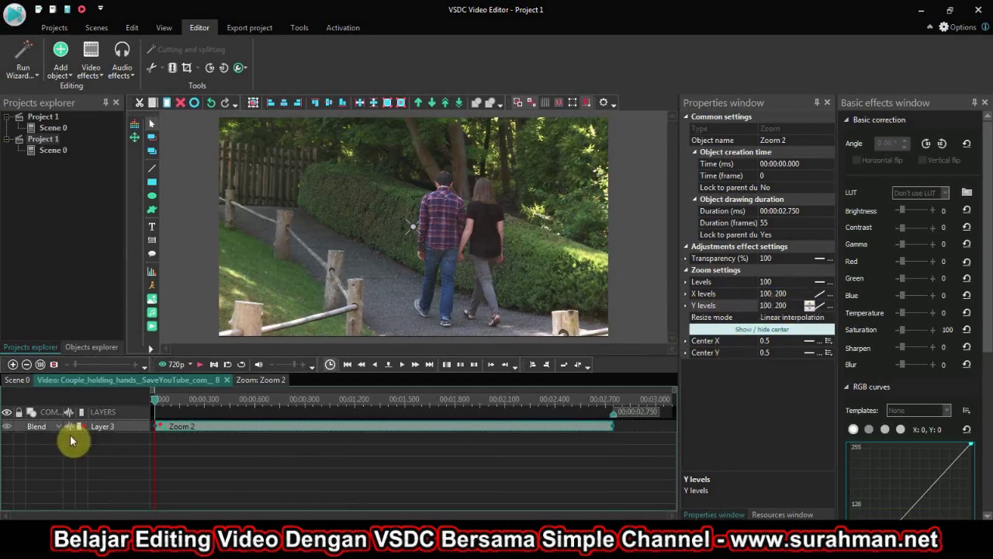
left_click(18, 379)
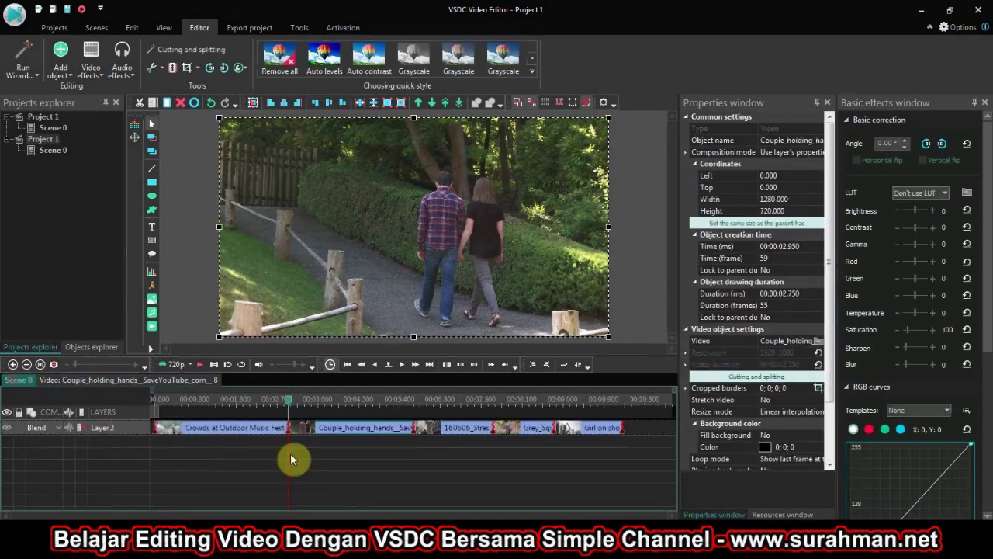
Add a Zoom transform to the 160606_Strasbourg_TownCentre3 clip for the whole parent duration and return to the main scene.
left_click(464, 431)
left_click(448, 406)
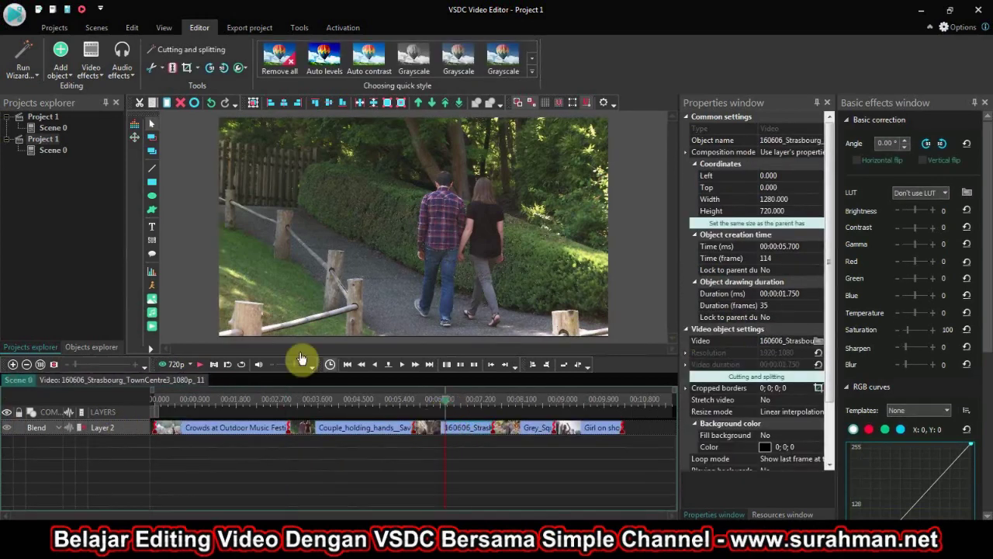
left_click(91, 62)
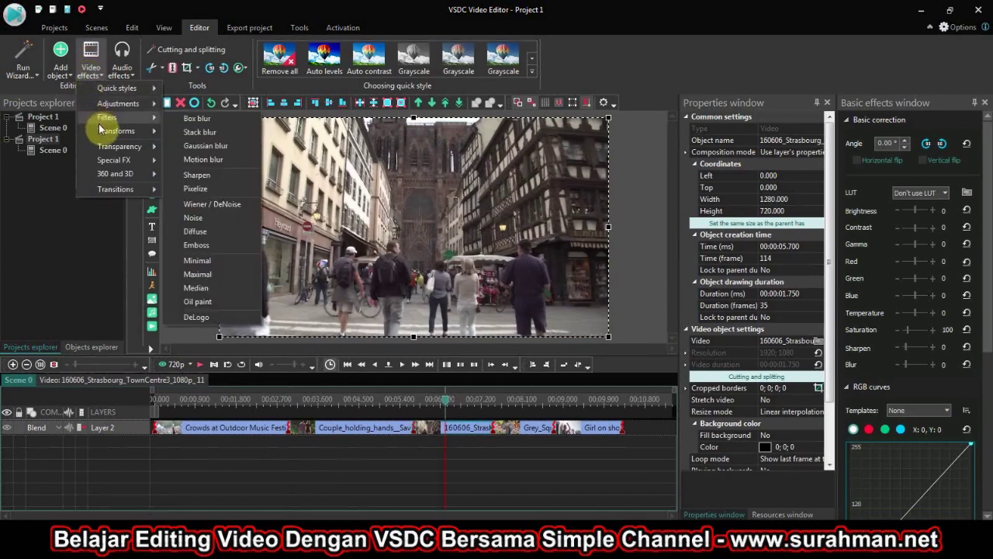
mouse_move(116, 131)
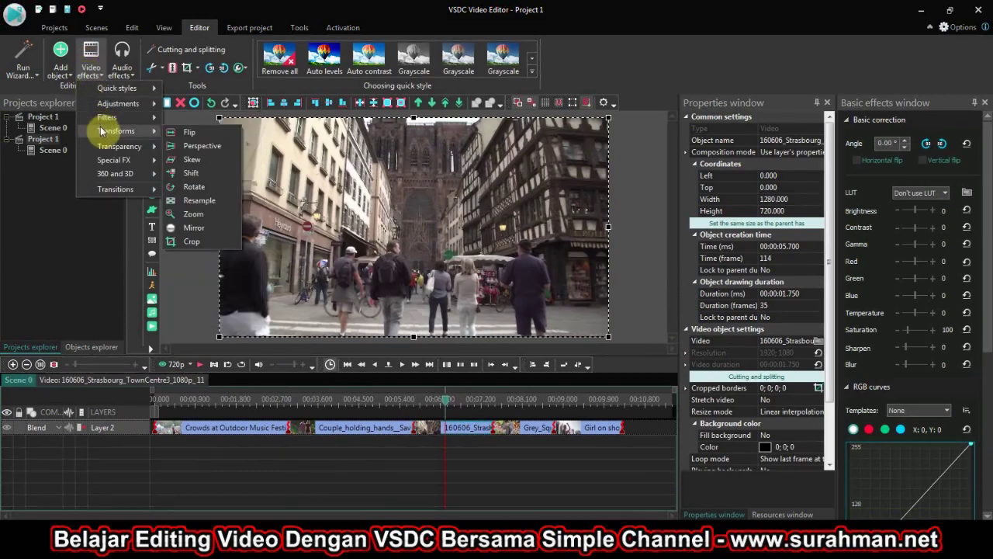
left_click(204, 221)
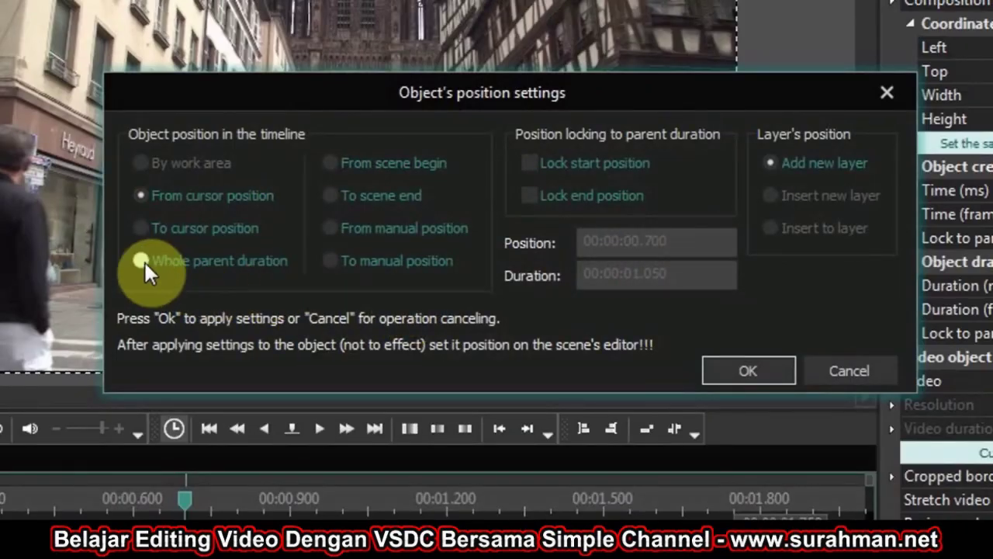
left_click(143, 260)
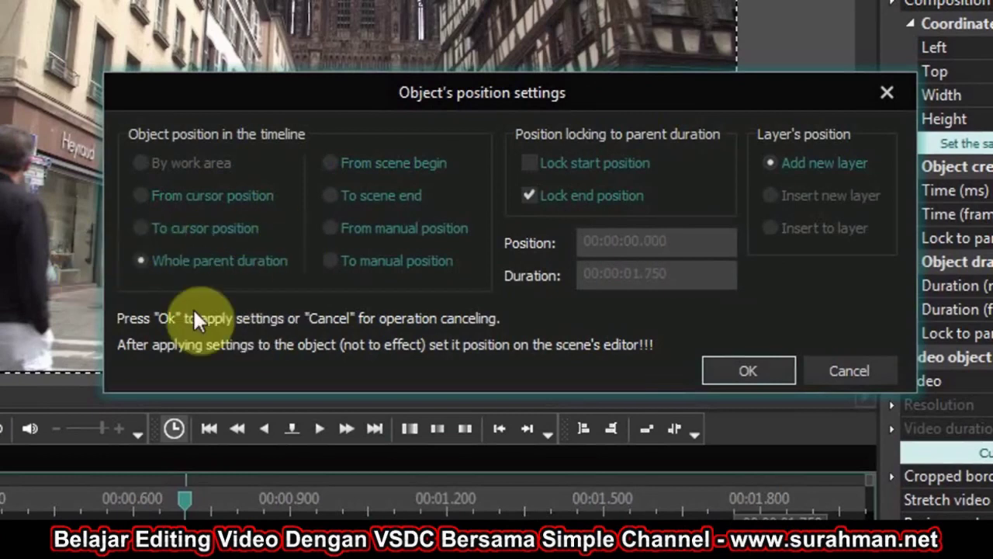
left_click(743, 369)
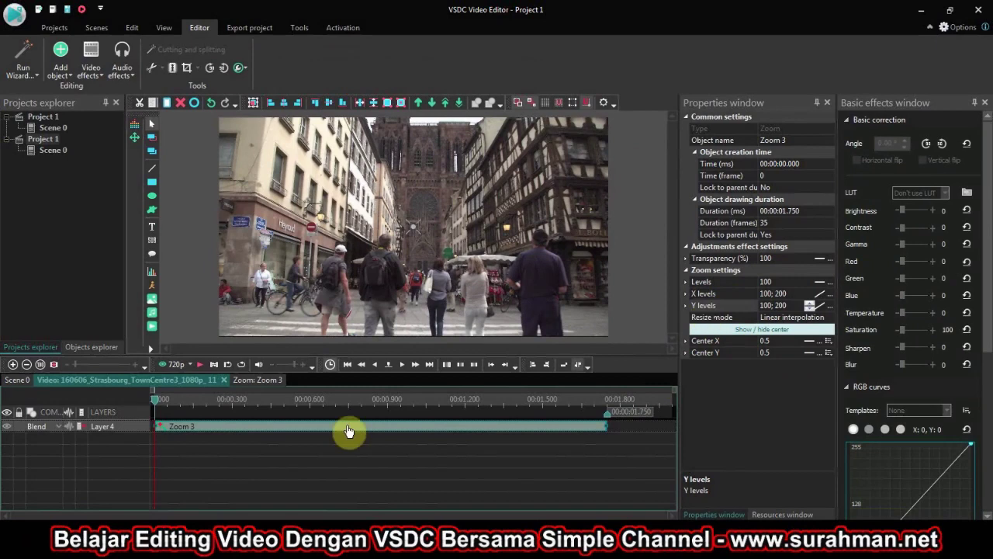
left_click(17, 379)
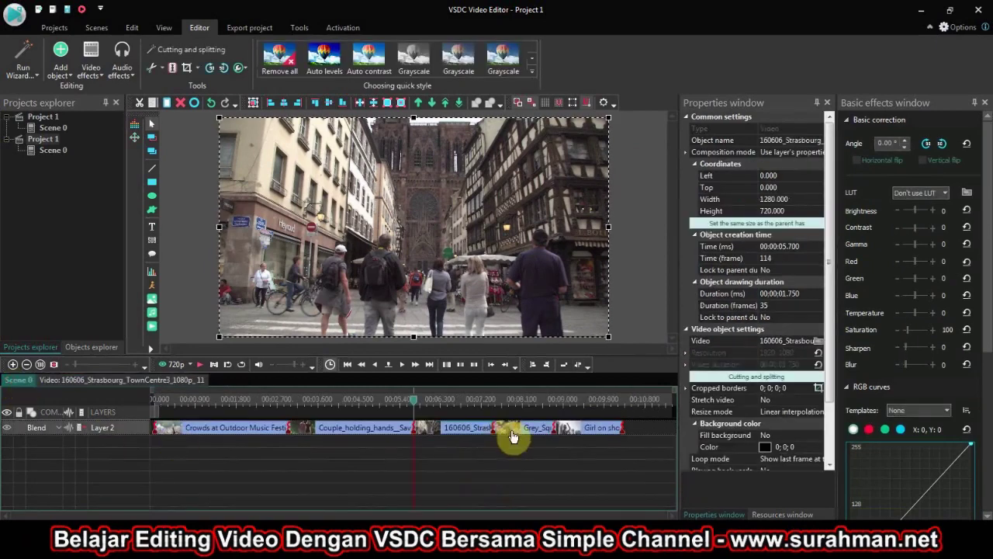
Add a Zoom transform to the Grey_Squirrel_Eating clip for the whole parent duration and return to the main scene.
left_click(513, 436)
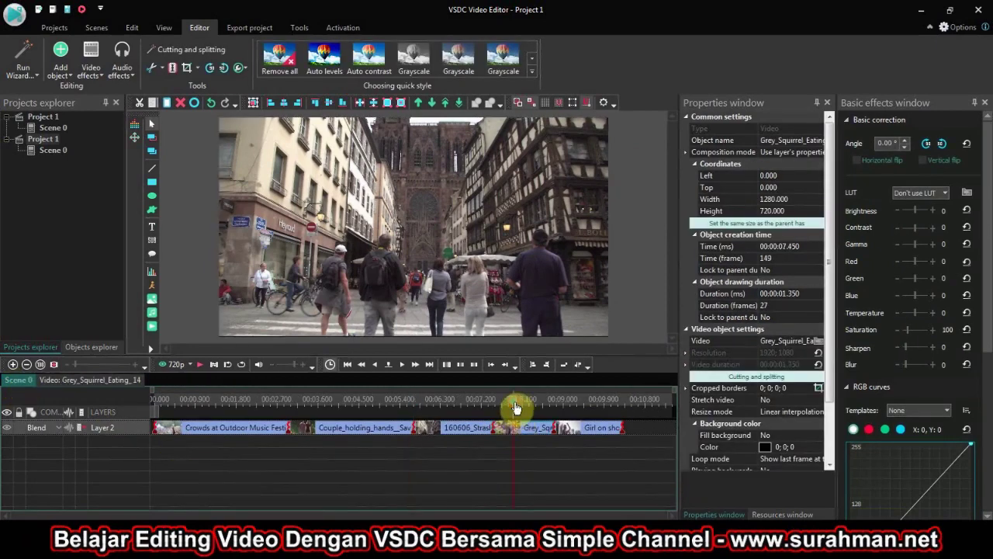
left_click(91, 62)
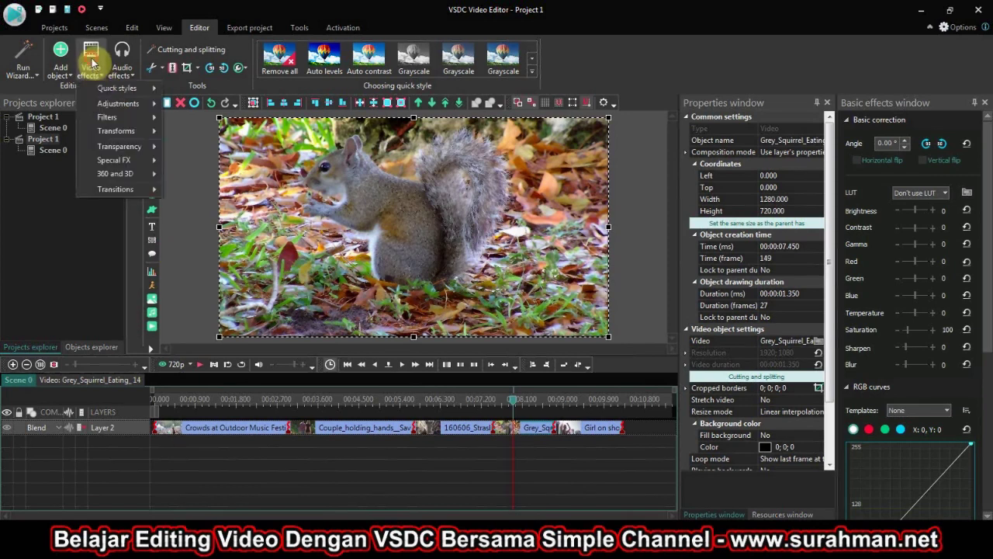
mouse_move(109, 131)
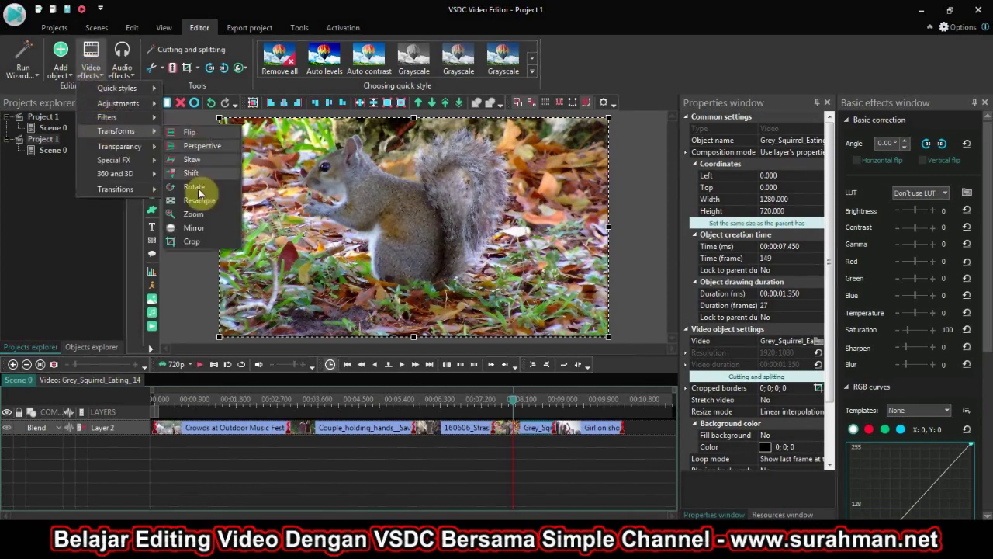
left_click(194, 213)
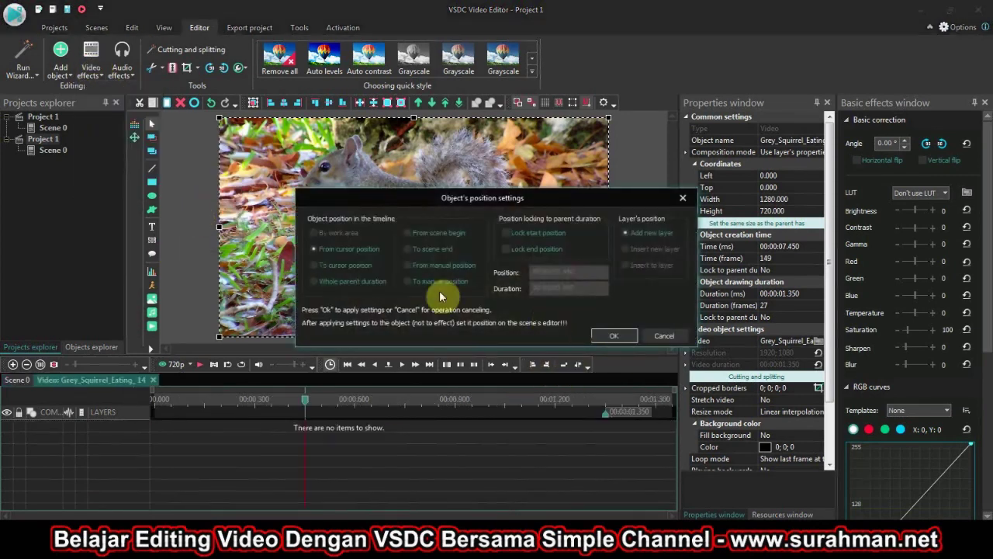
left_click(314, 281)
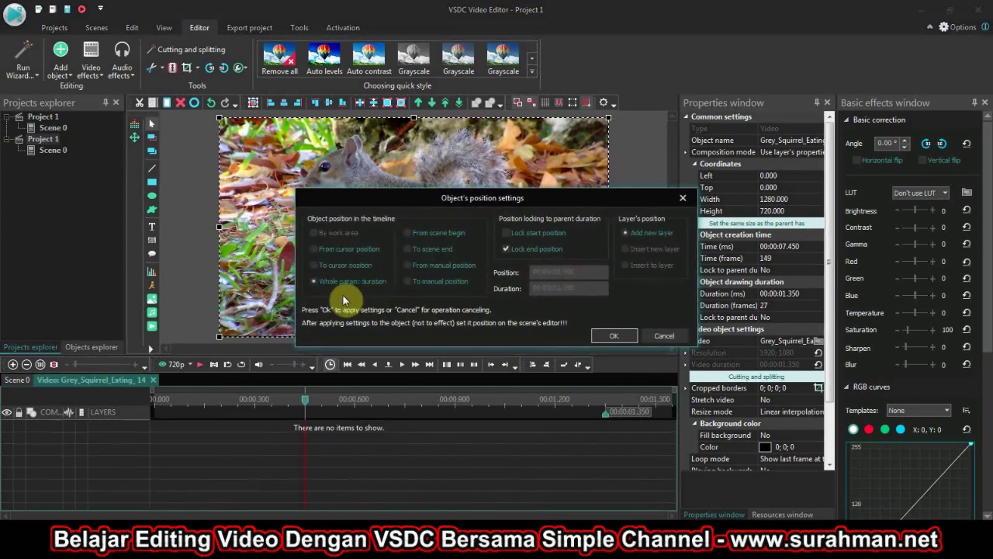
left_click(614, 340)
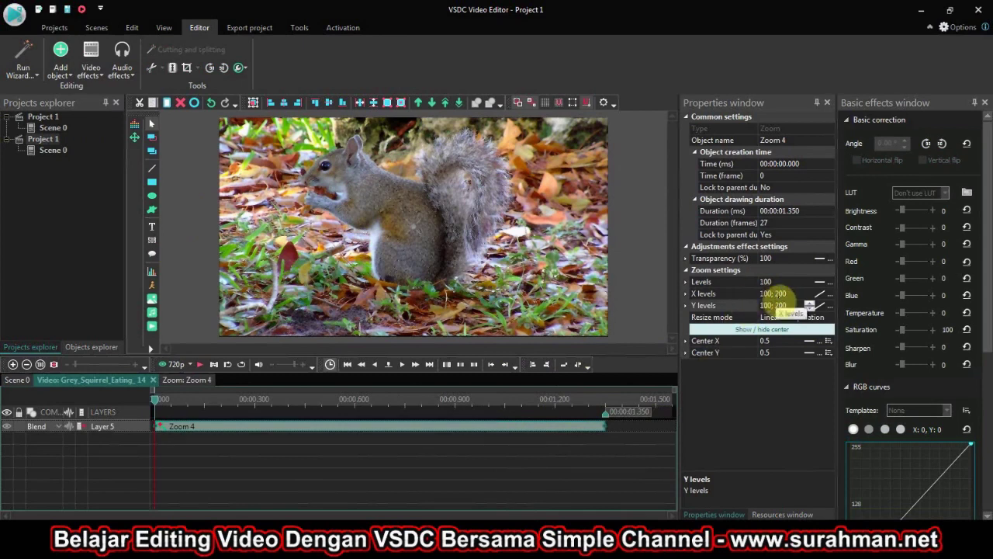
left_click(9, 381)
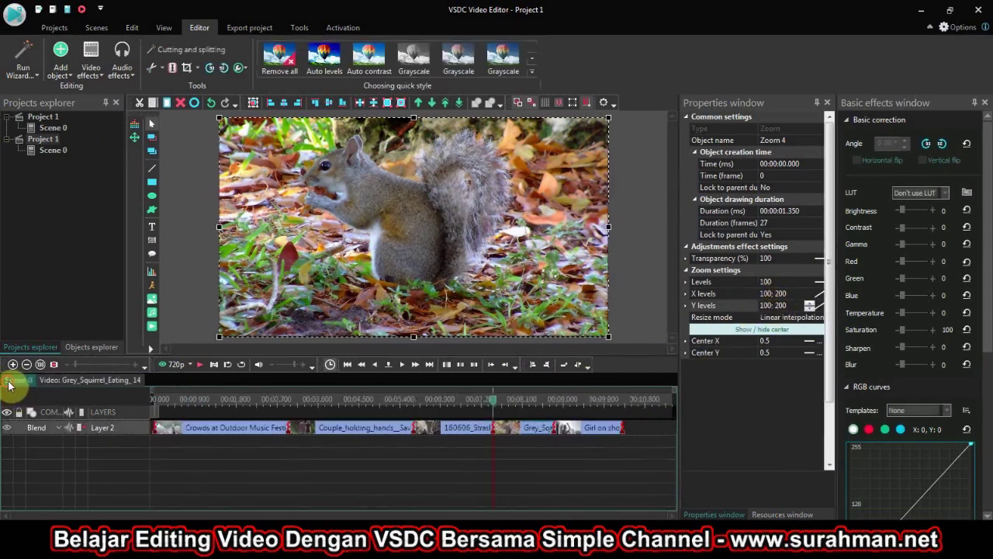
Add a Zoom transform to the Girl on shoulders clip for the whole parent duration, and return to the start of the main scene timeline.
left_click(588, 433)
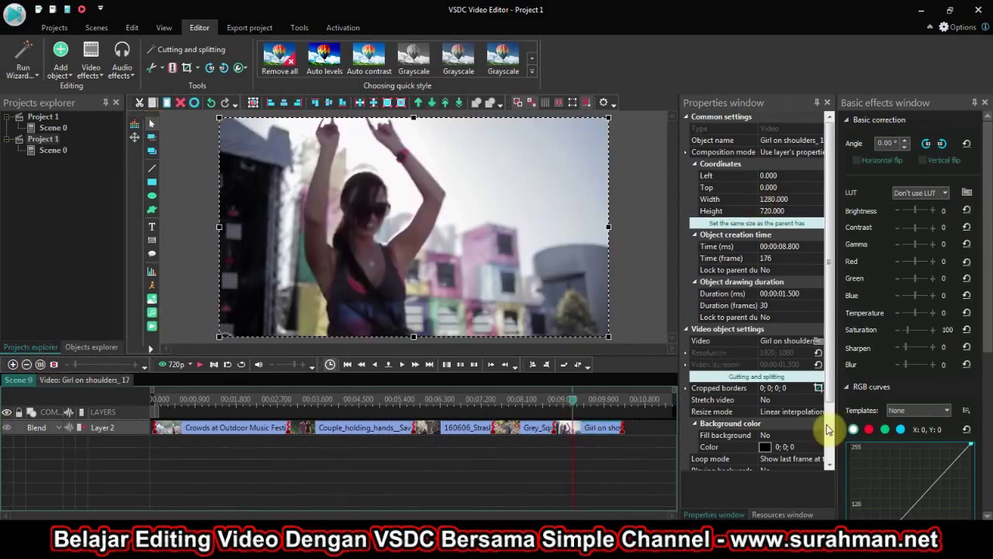
left_click(92, 58)
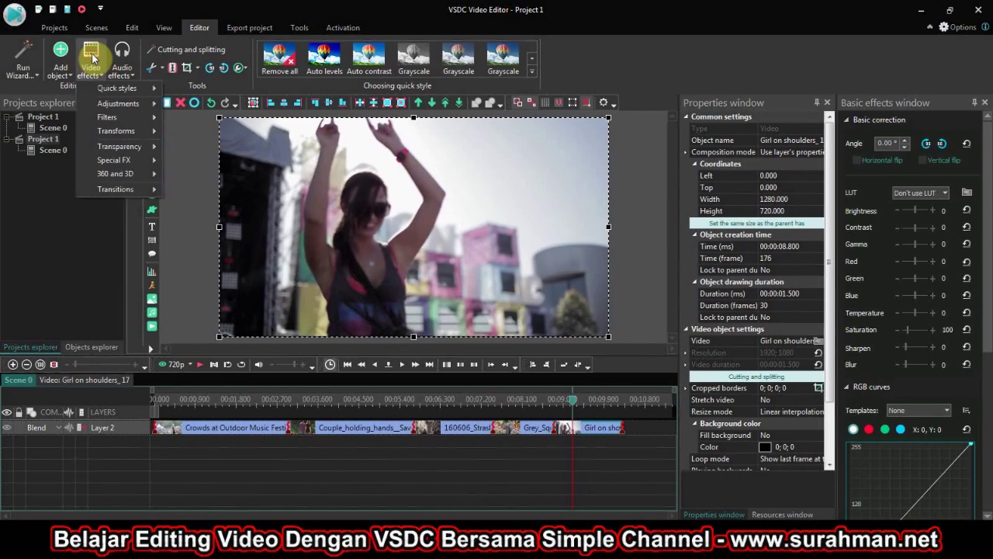
mouse_move(118, 135)
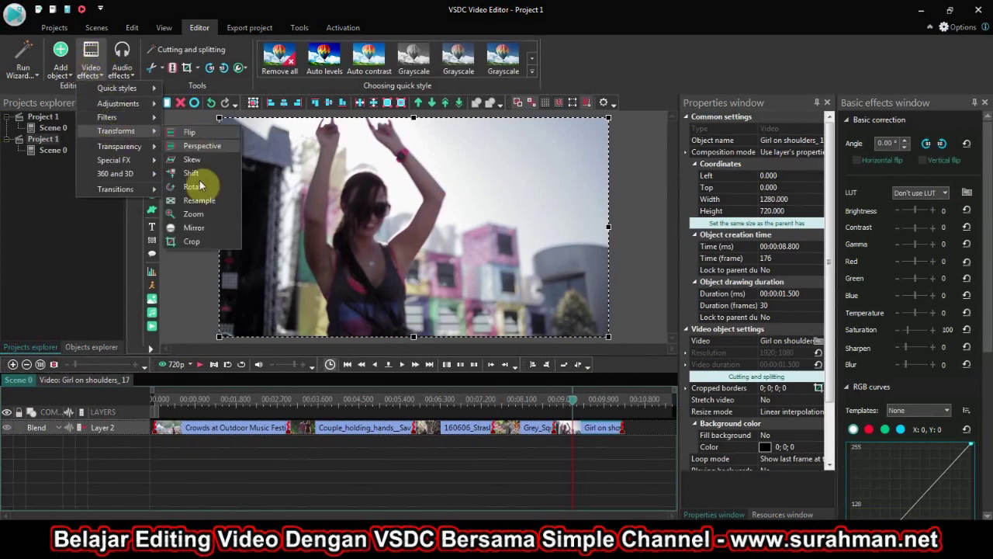
left_click(203, 216)
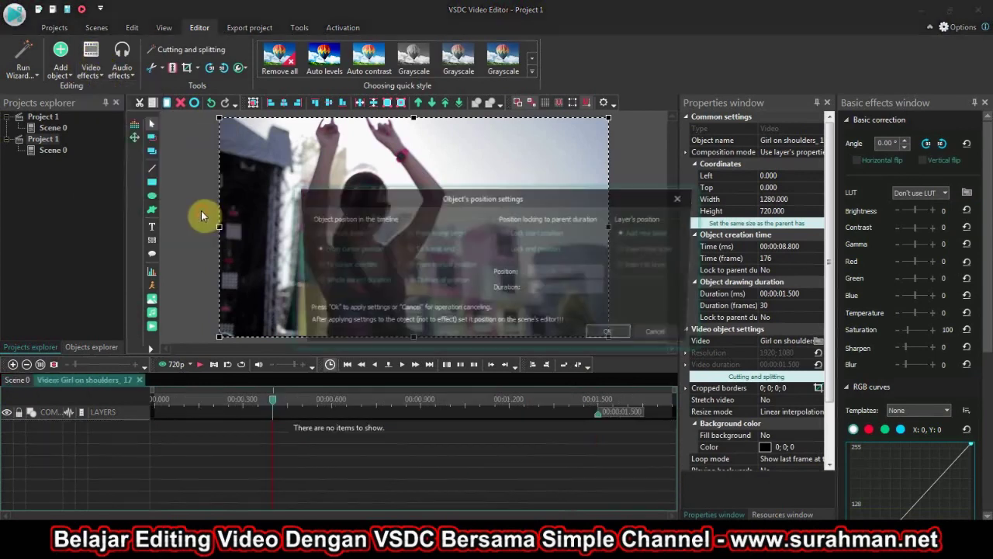
left_click(363, 284)
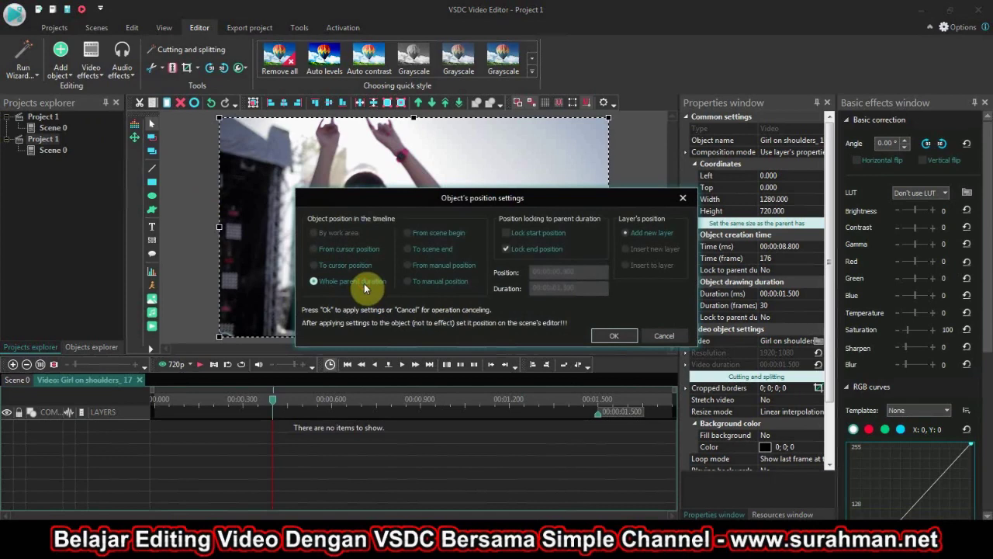
left_click(622, 336)
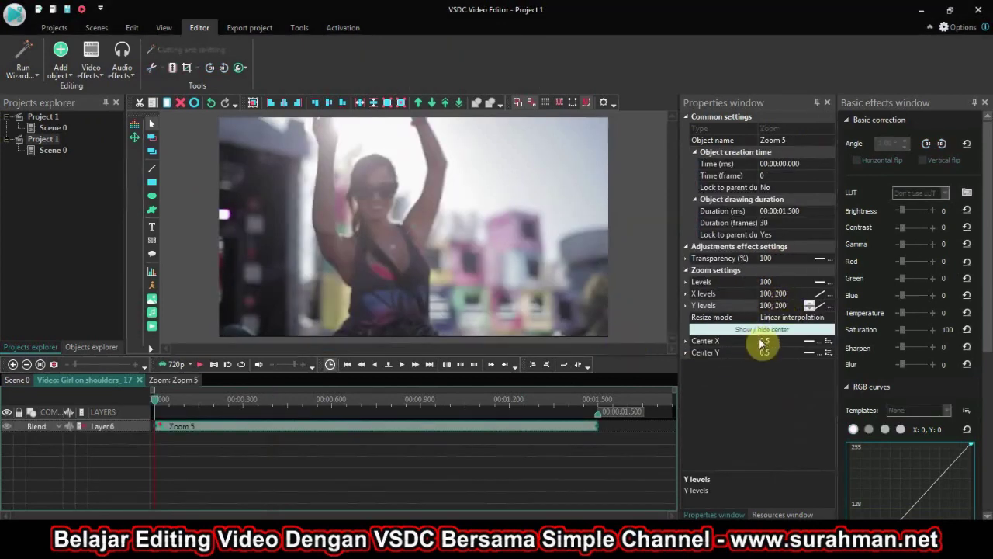
left_click(18, 380)
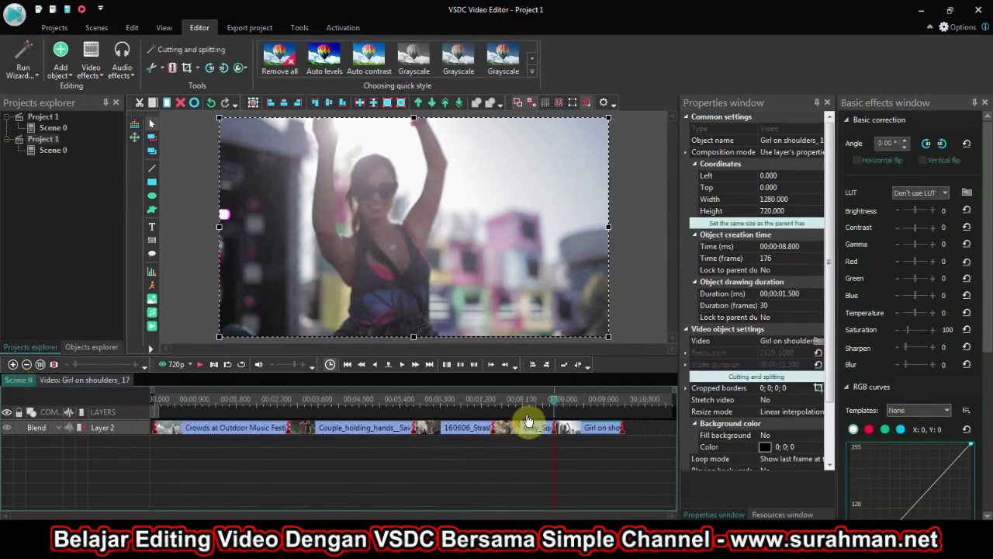
key("Home")
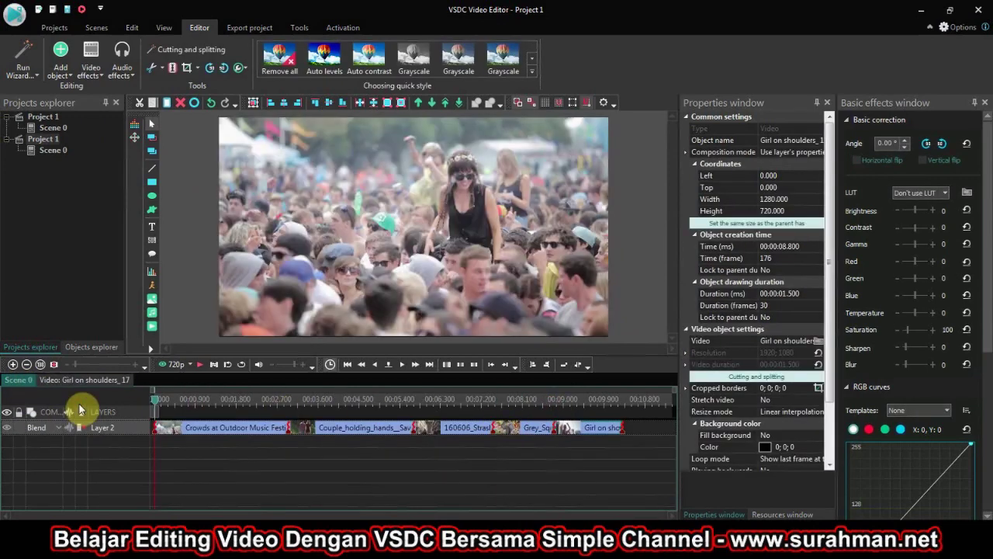